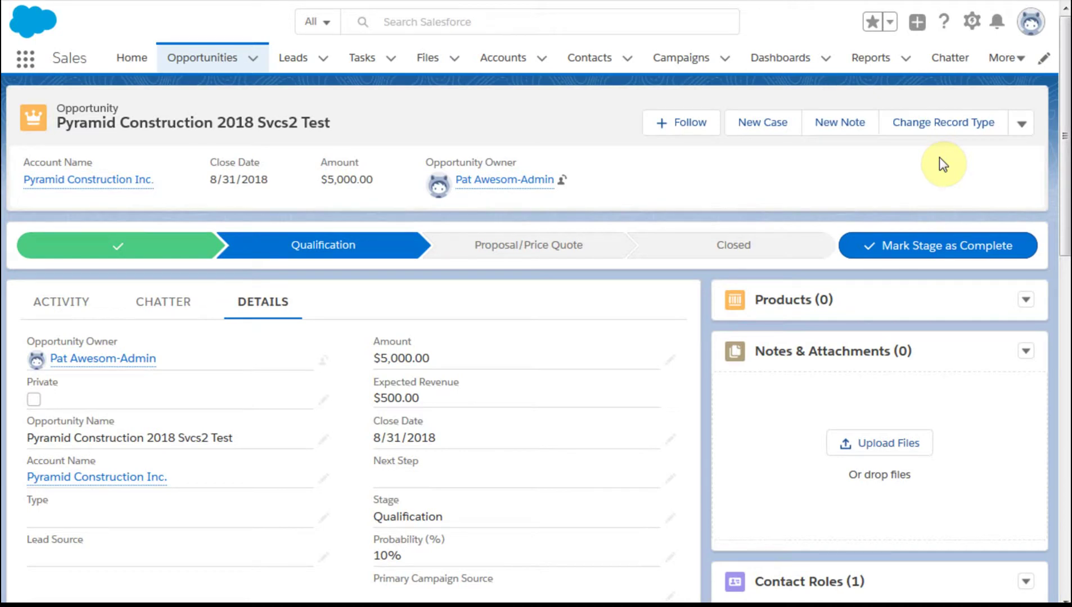
Step: Open the Change Record Type dialog, then close it without changing the record type
left_click(954, 131)
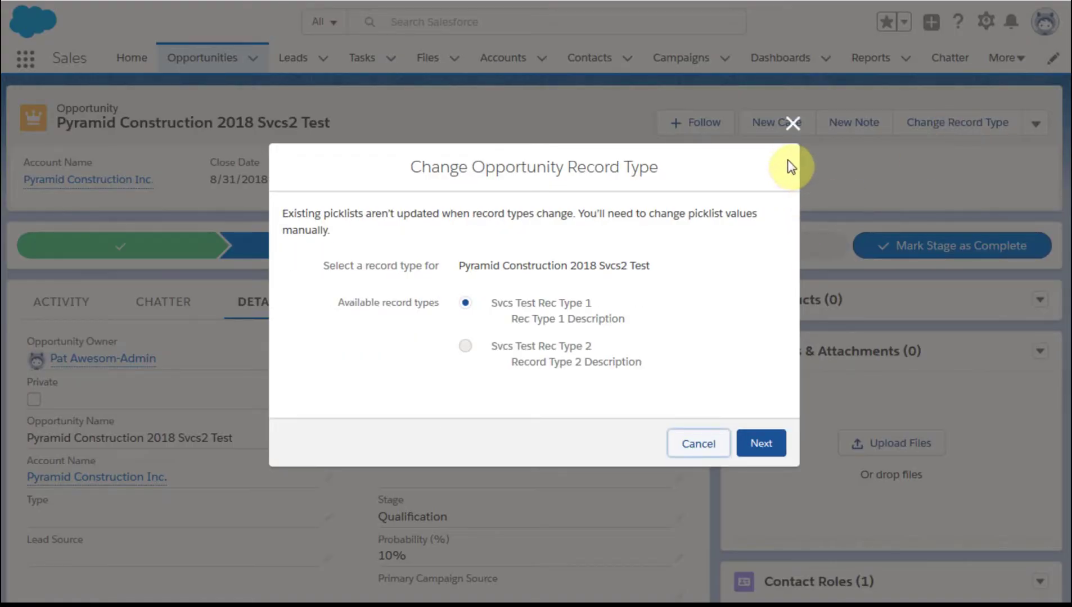
left_click(789, 124)
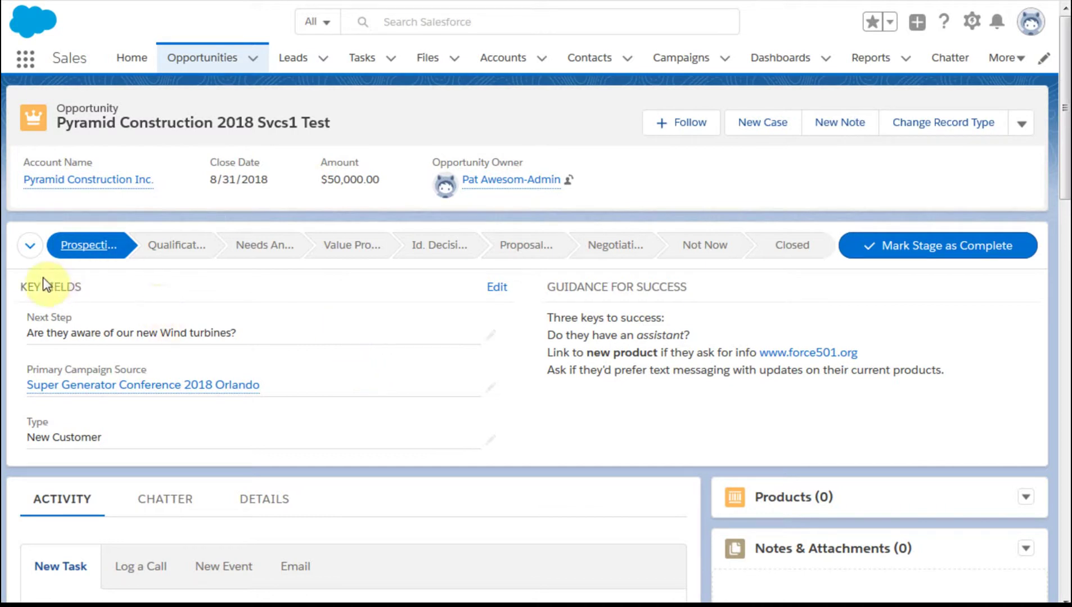
left_click(32, 247)
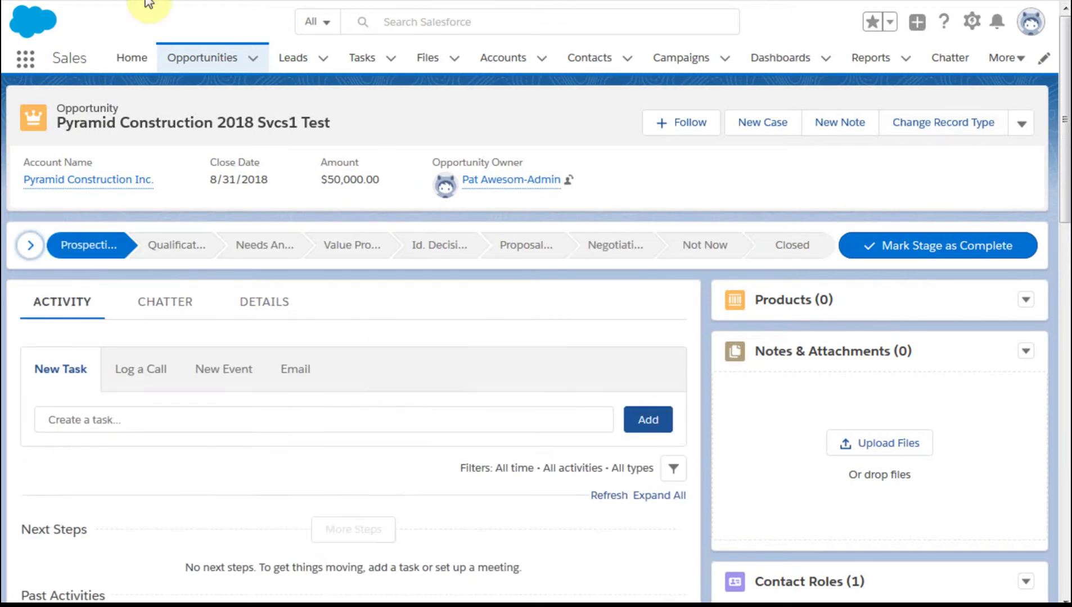
left_click(27, 247)
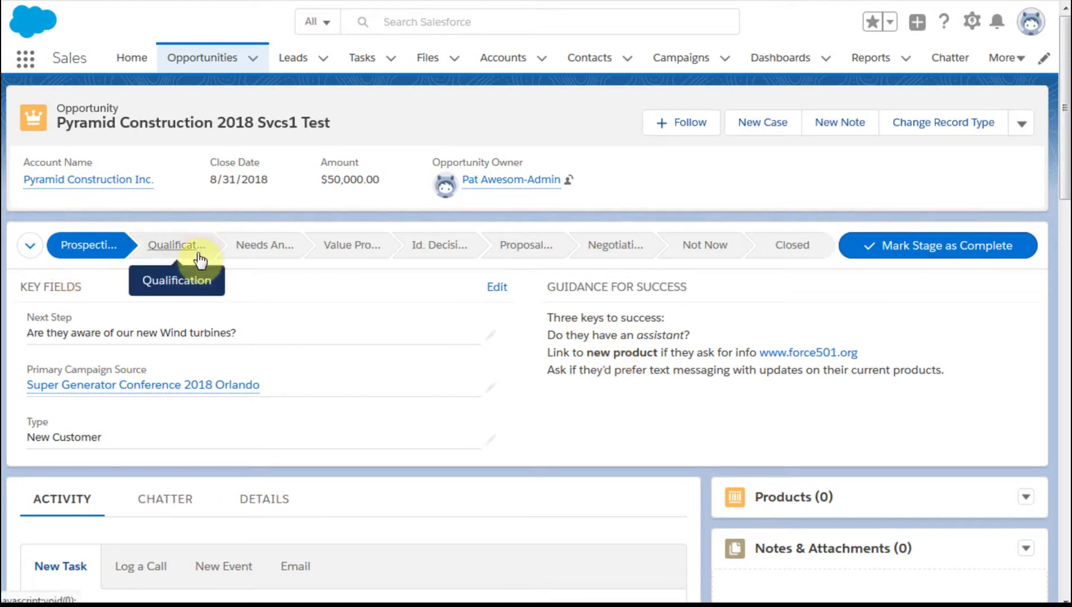
scroll(551, 320, "down", 2)
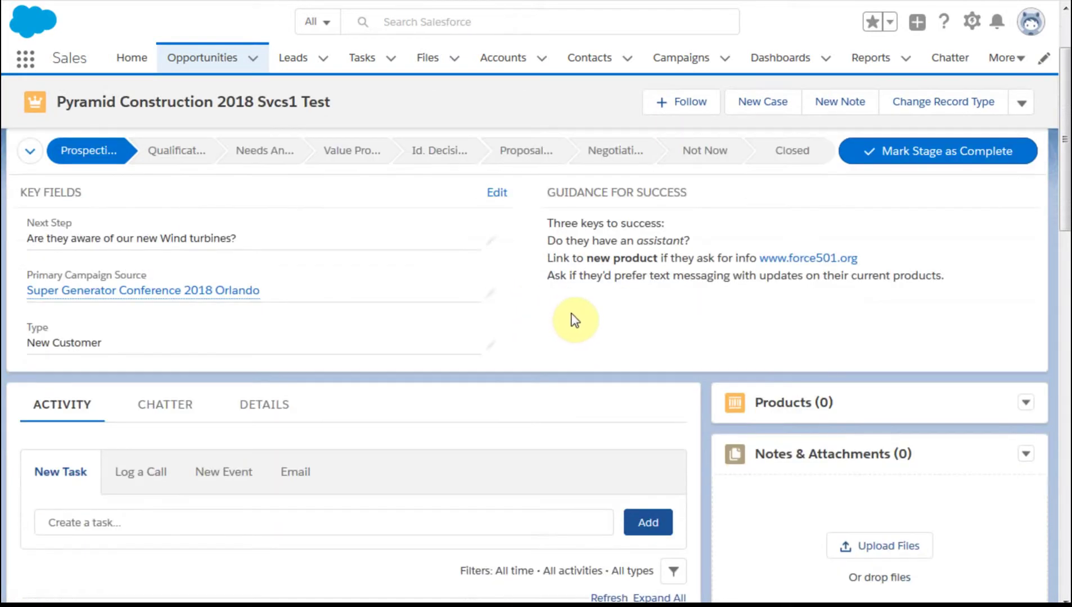
Step: Preview the Qualification and Needs Analysis stages, ending on Qualification's key fields and Value Drivers guidance
scroll(574, 321, "up", 2)
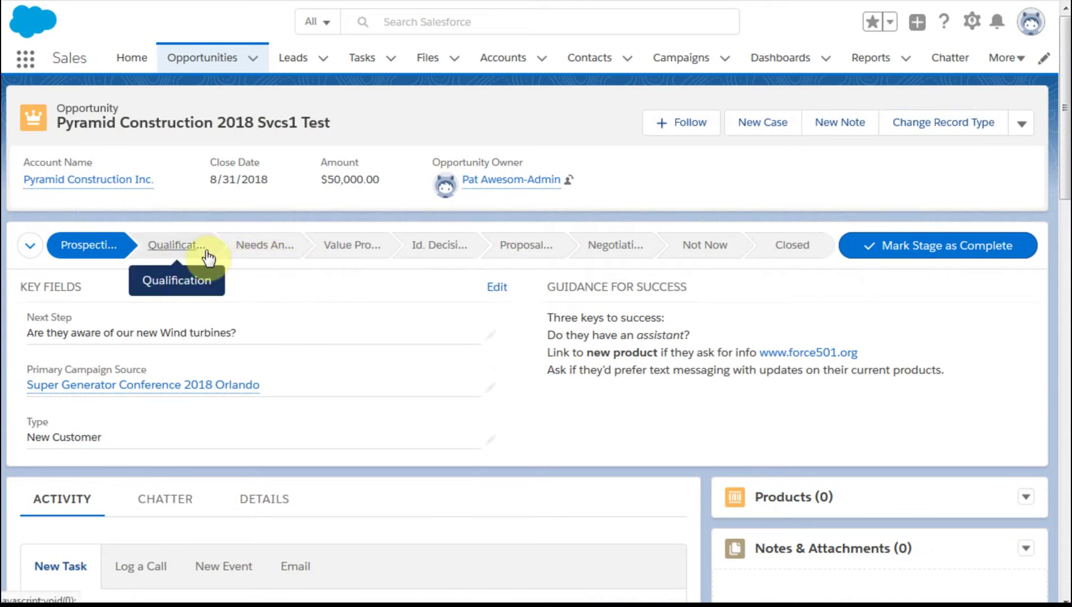
left_click(175, 247)
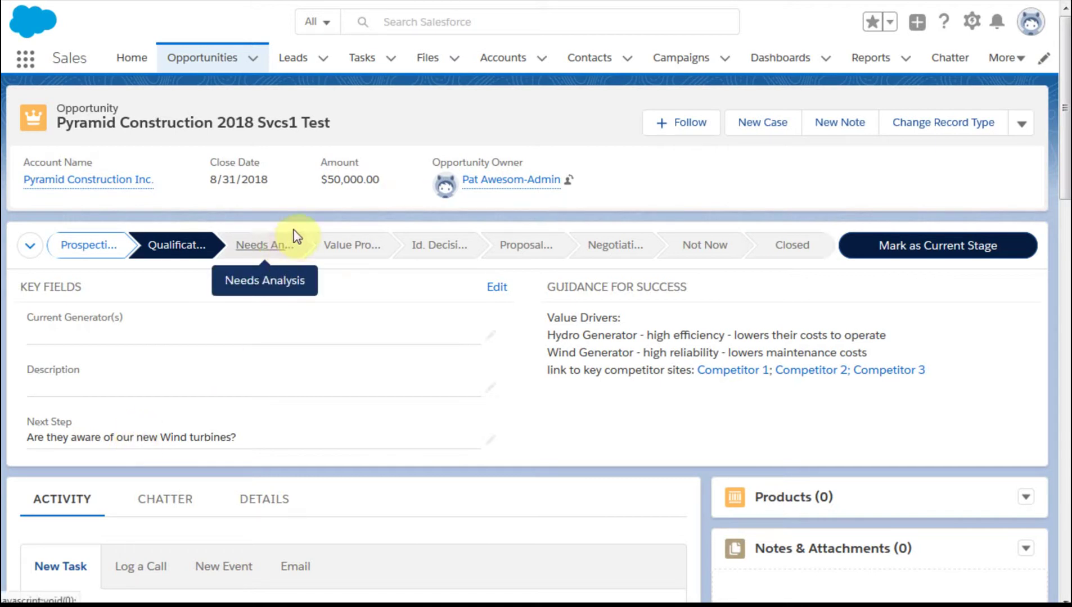
left_click(264, 247)
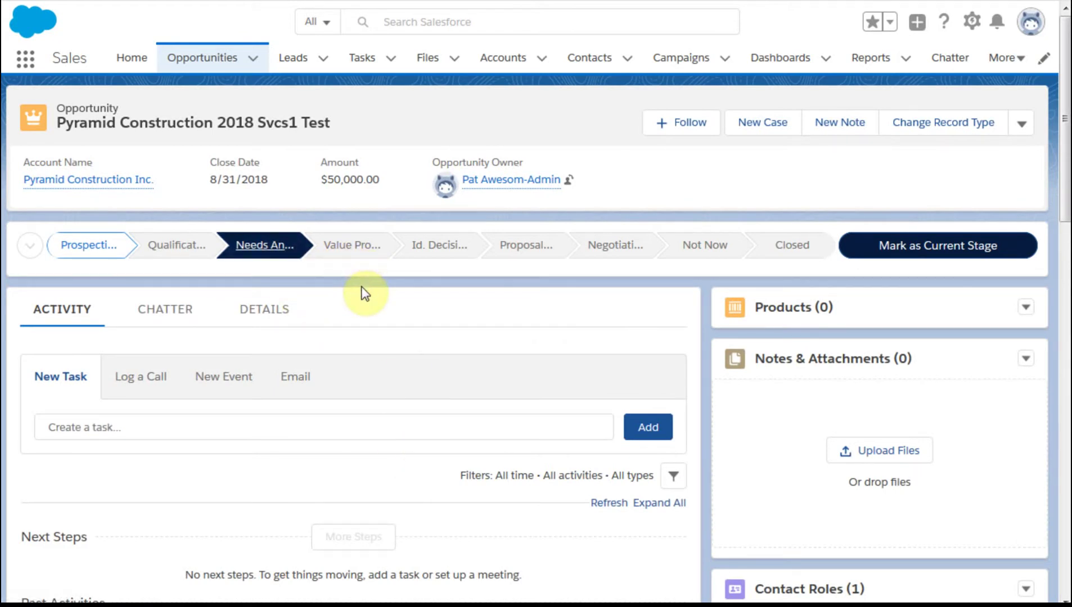
left_click(185, 247)
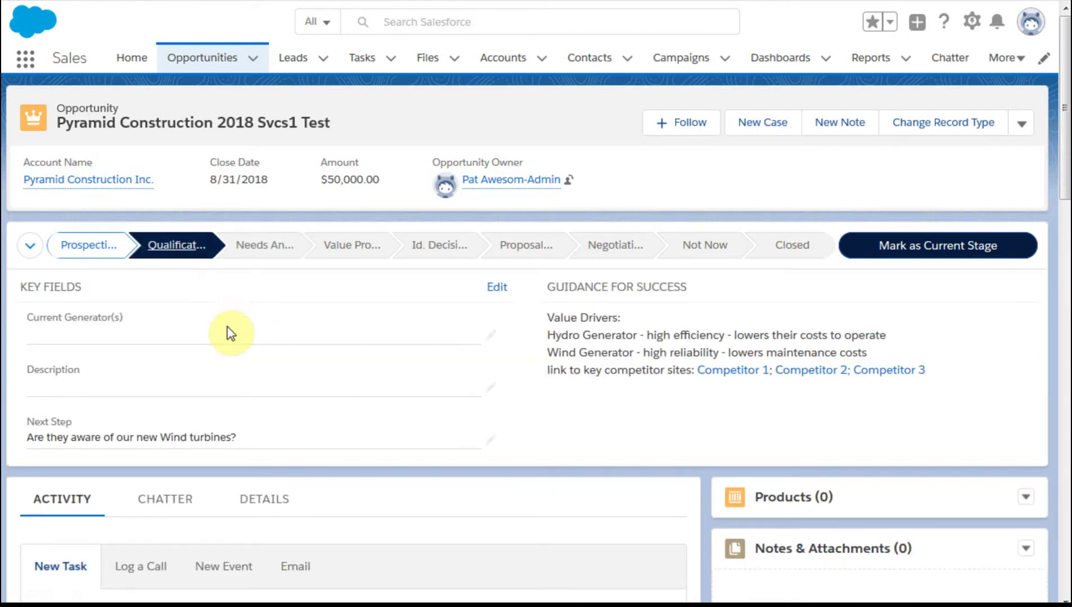
Step: In Path Settings, disable Path, re-enable it for the org, and start a new path
left_click(34, 256)
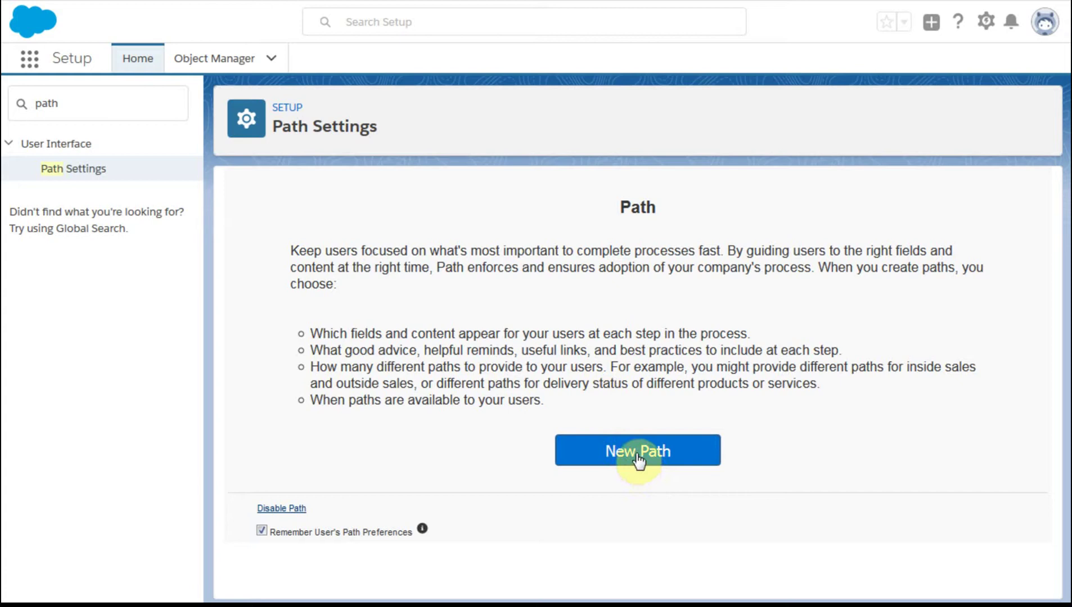
left_click(287, 509)
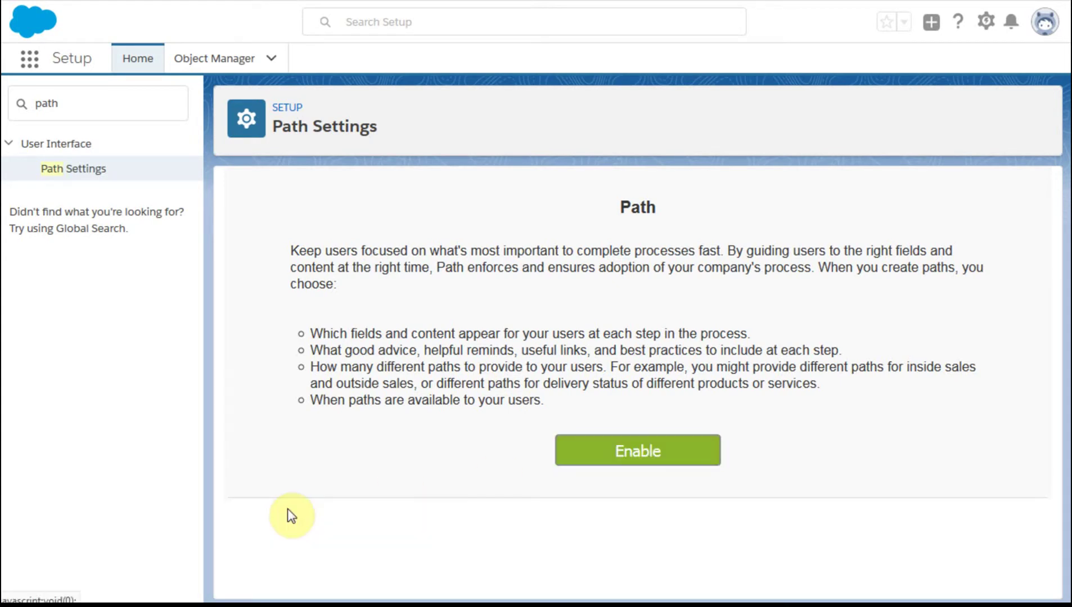
left_click(645, 457)
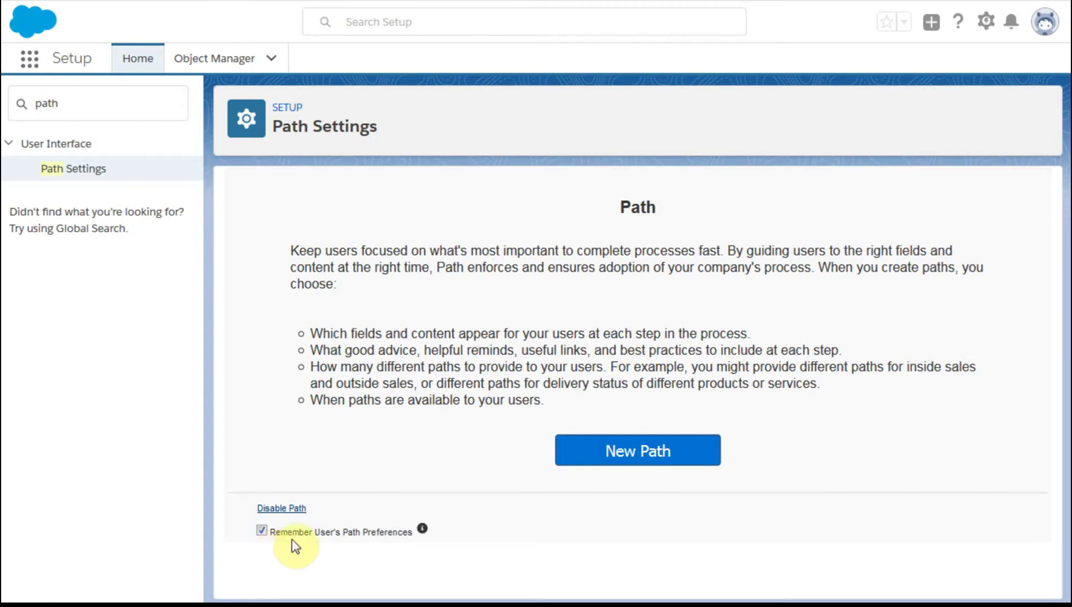
left_click(655, 461)
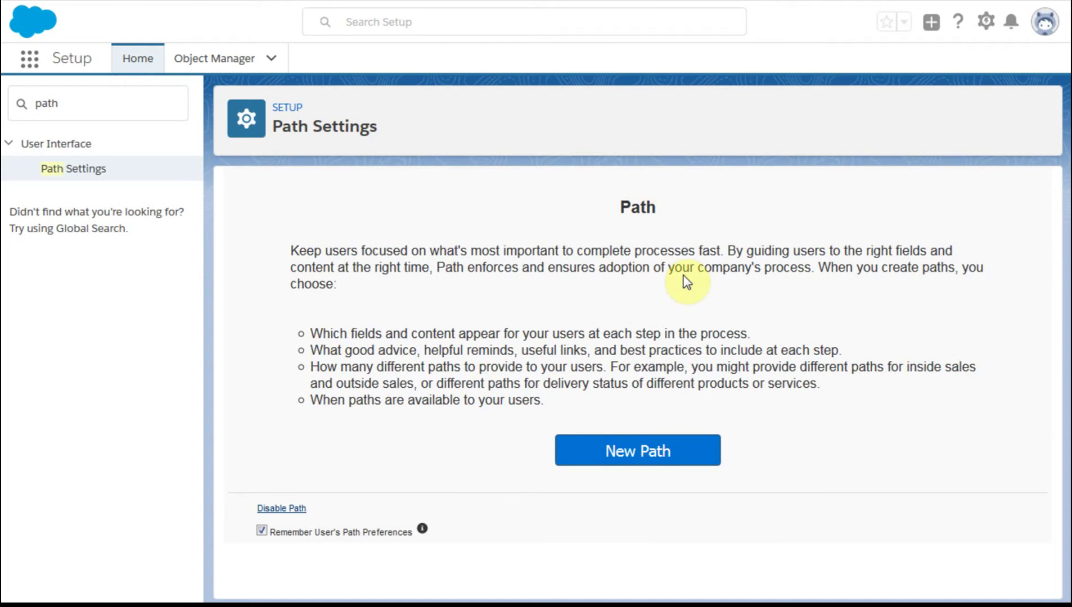
left_click(654, 457)
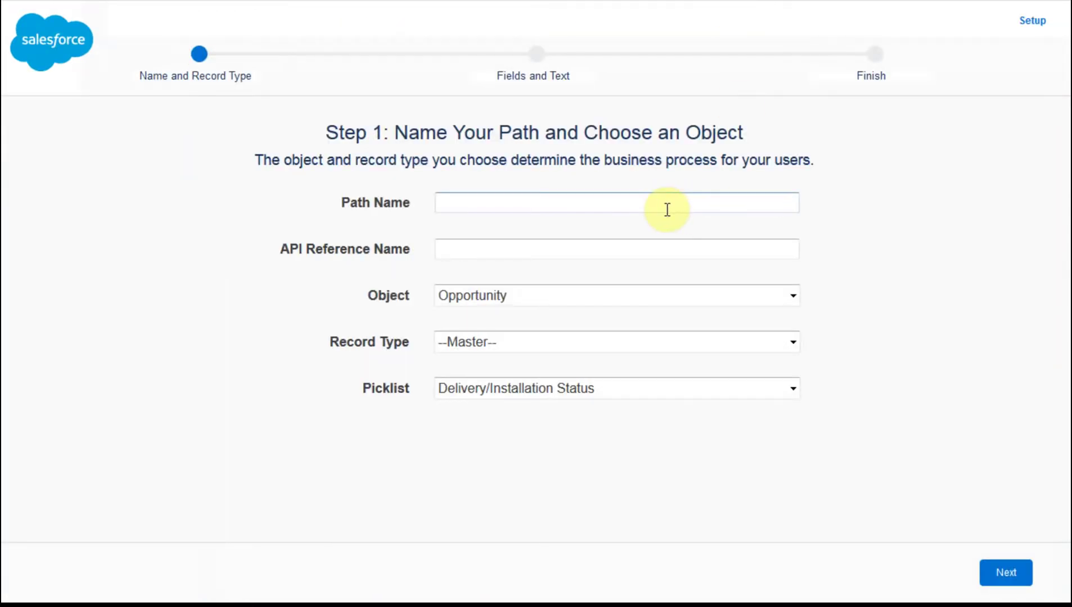
Step: Base the new path on Opportunity, record type Svcs Test Rec Type 2, and the Stage picklist
left_click(663, 202)
left_click(637, 247)
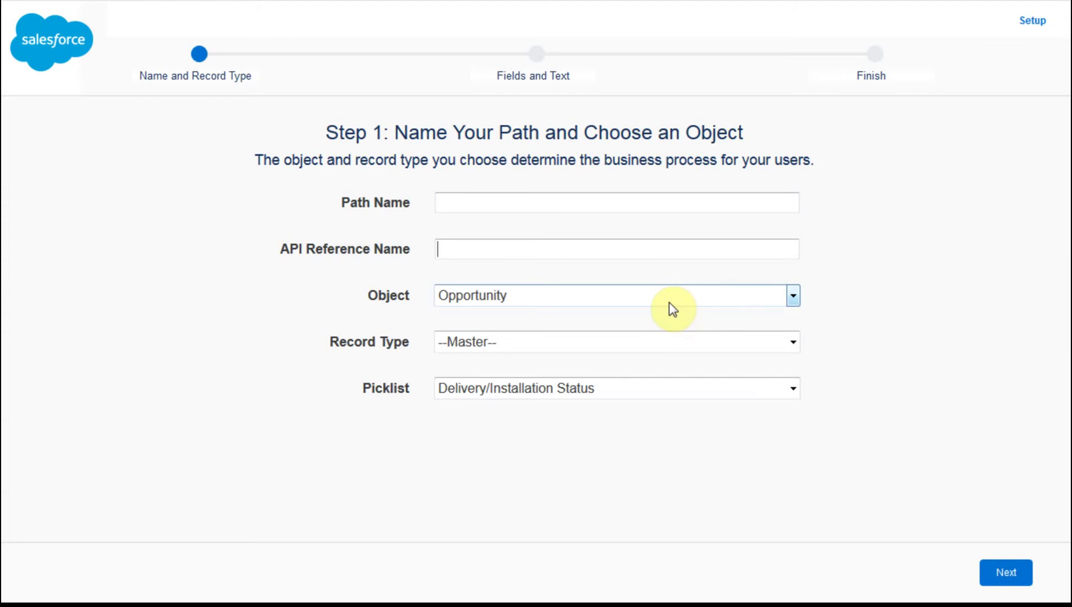
left_click(666, 297)
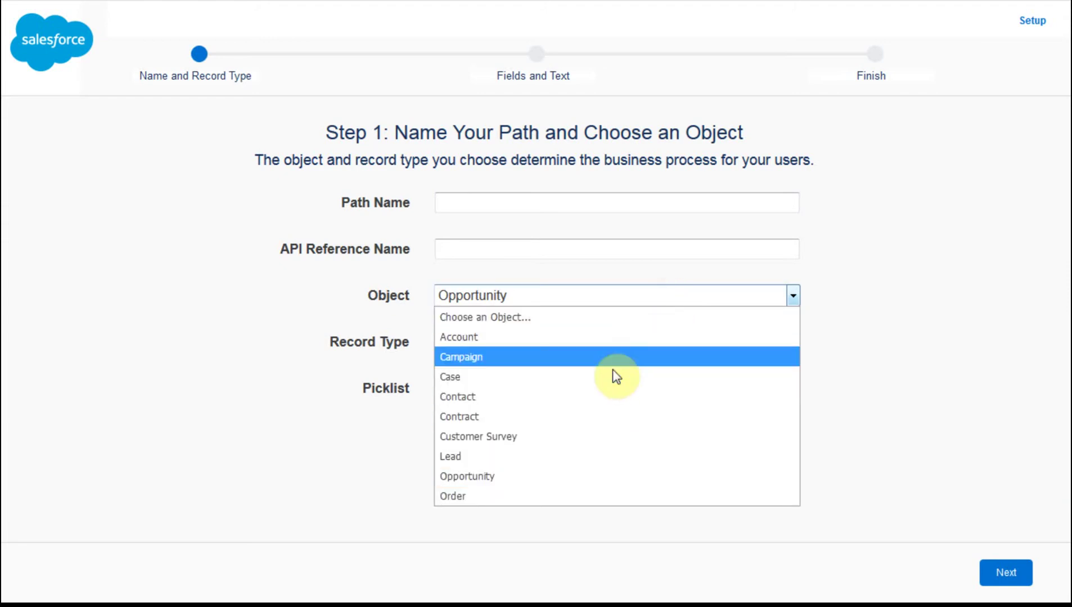
left_click(936, 282)
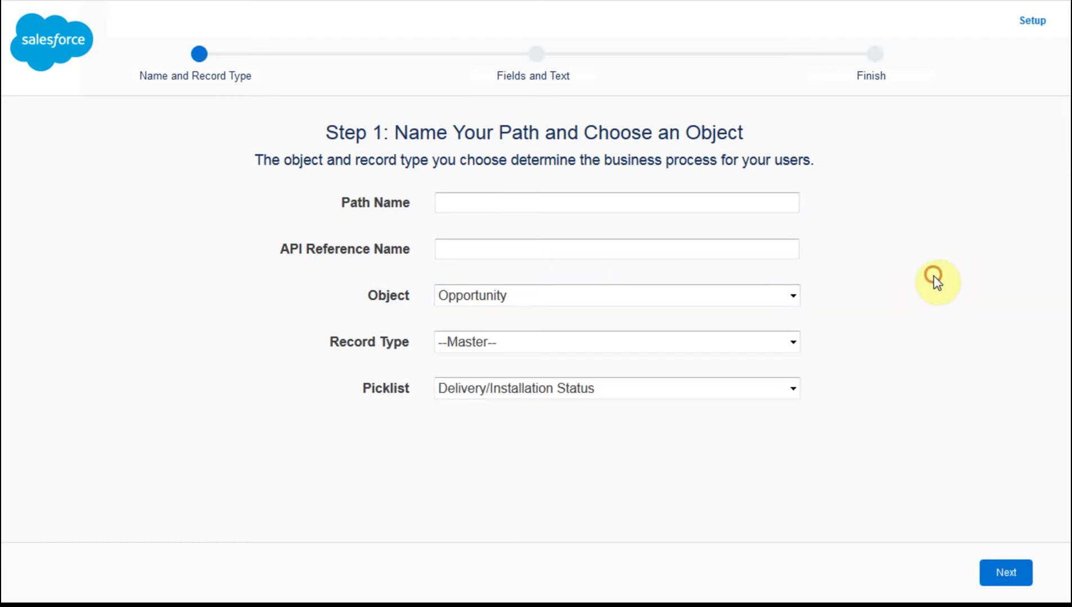
left_click(755, 341)
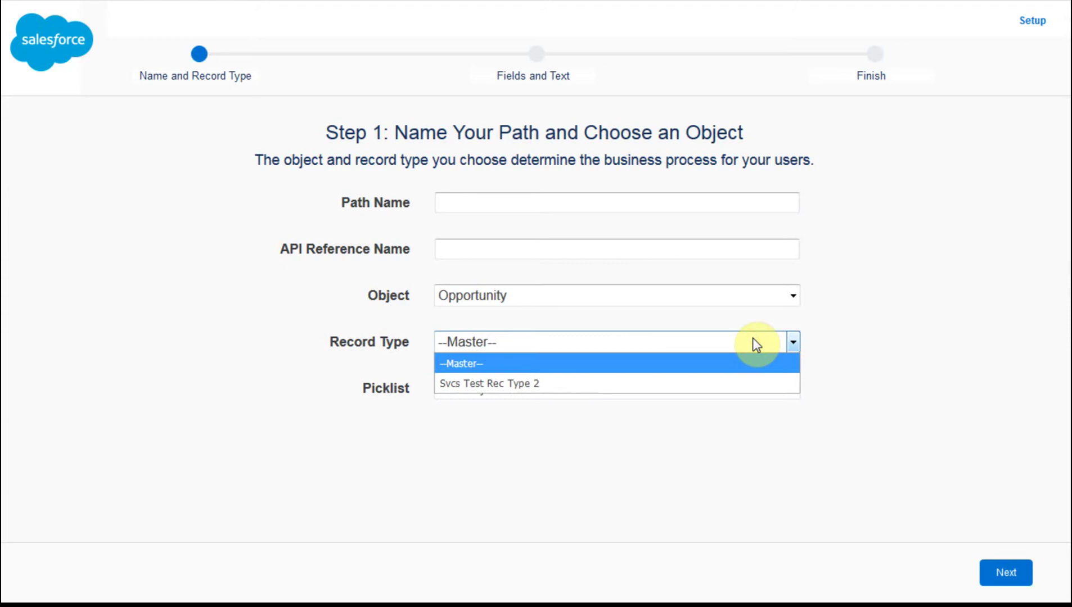
left_click(751, 381)
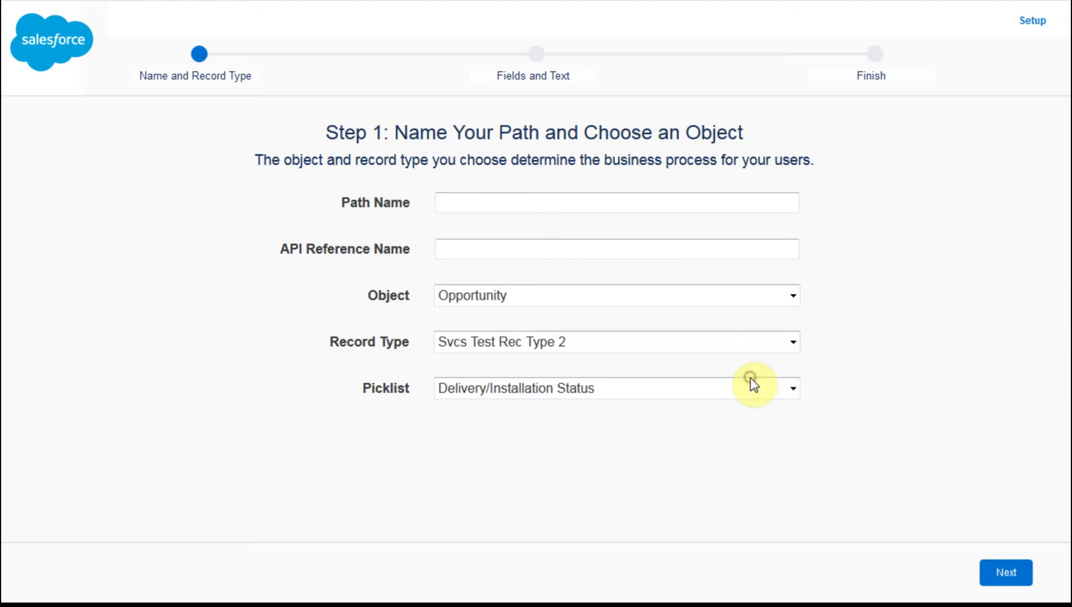
left_click(790, 389)
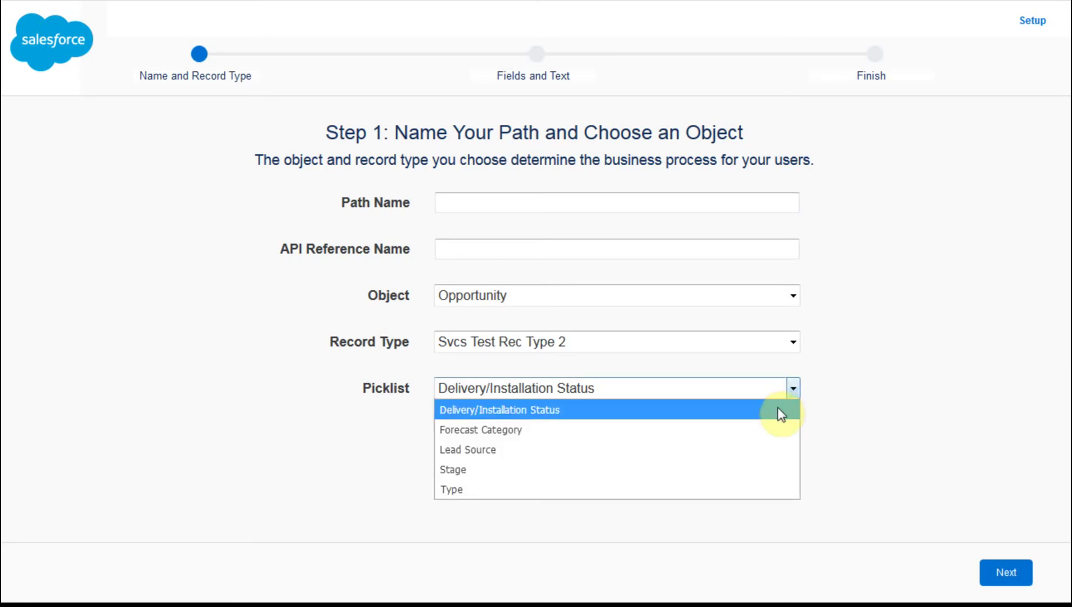
left_click(766, 470)
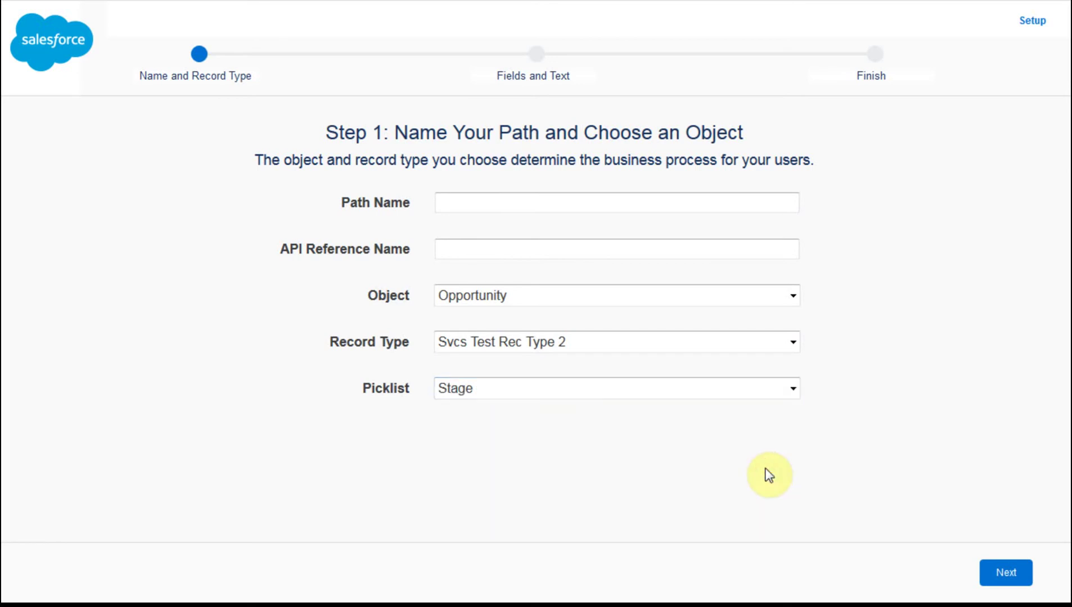
Step: Name the path 'simple sales' with API name simple_sales after clearing the missing-name error
left_click(1008, 571)
left_click(731, 382)
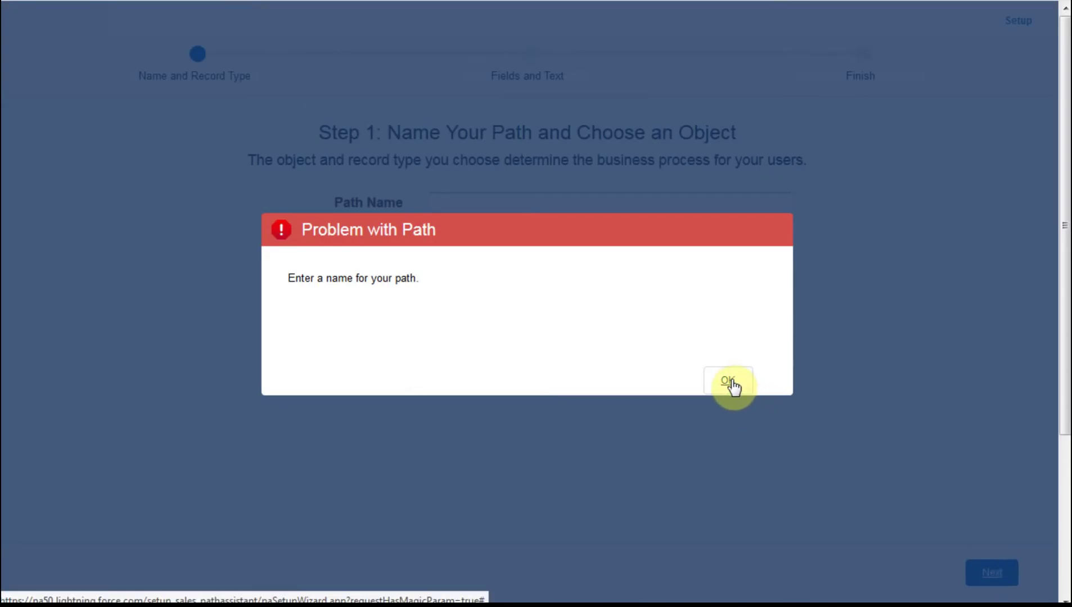
left_click(589, 201)
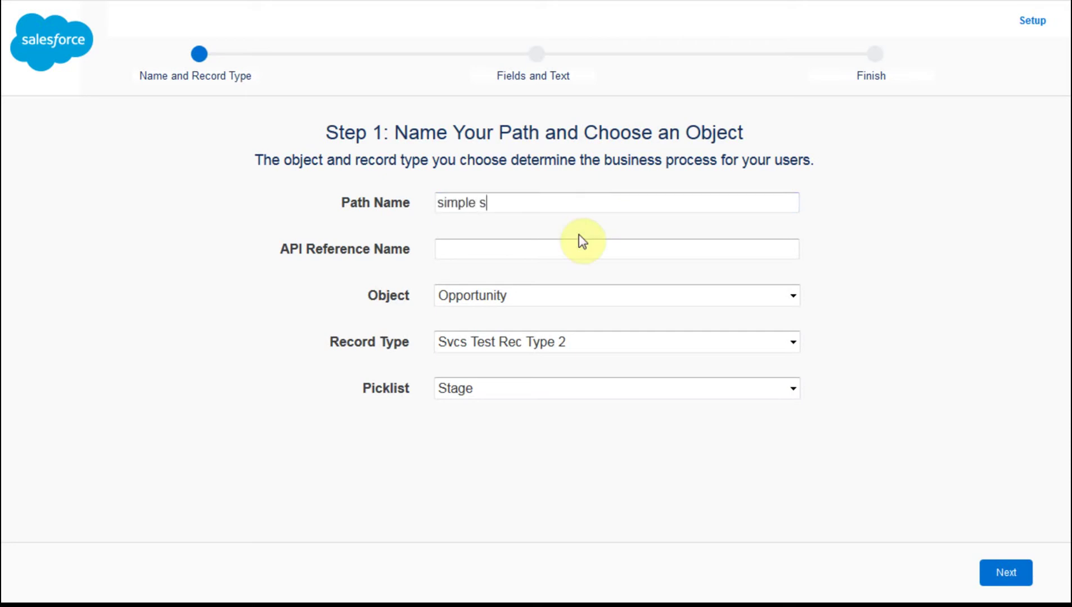
type("simple sales")
left_click(577, 242)
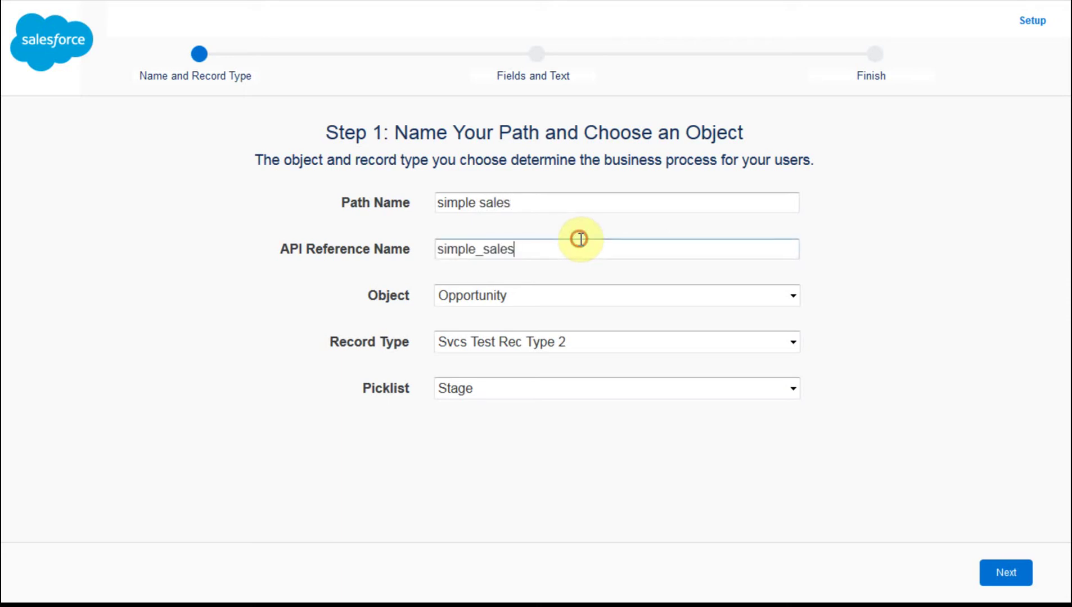
left_click(1005, 573)
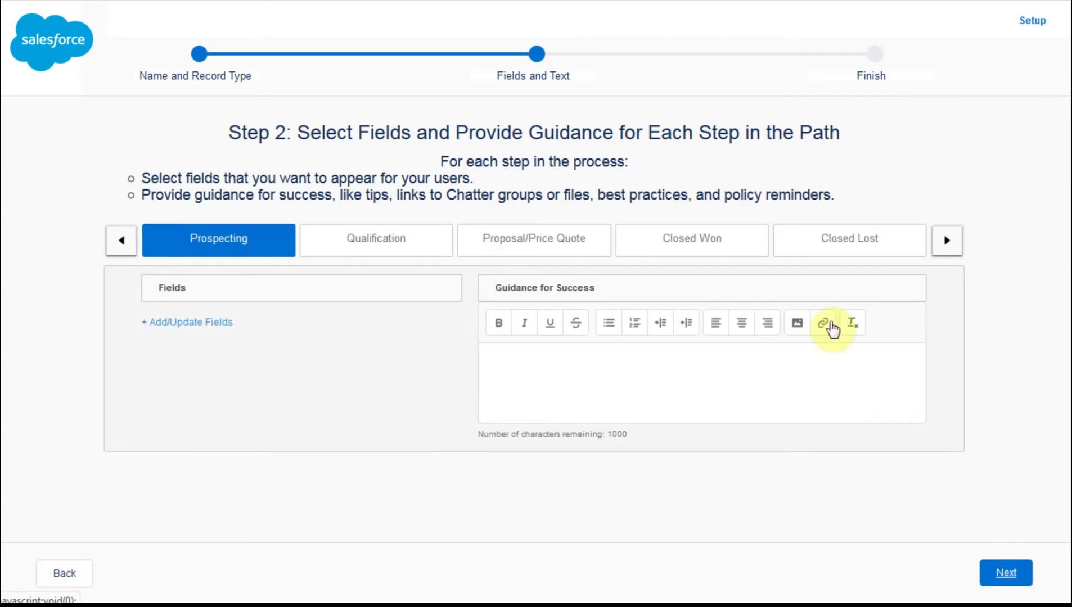
Step: Add the Next Step field to the Prospecting stage's key fields and save
left_click(197, 325)
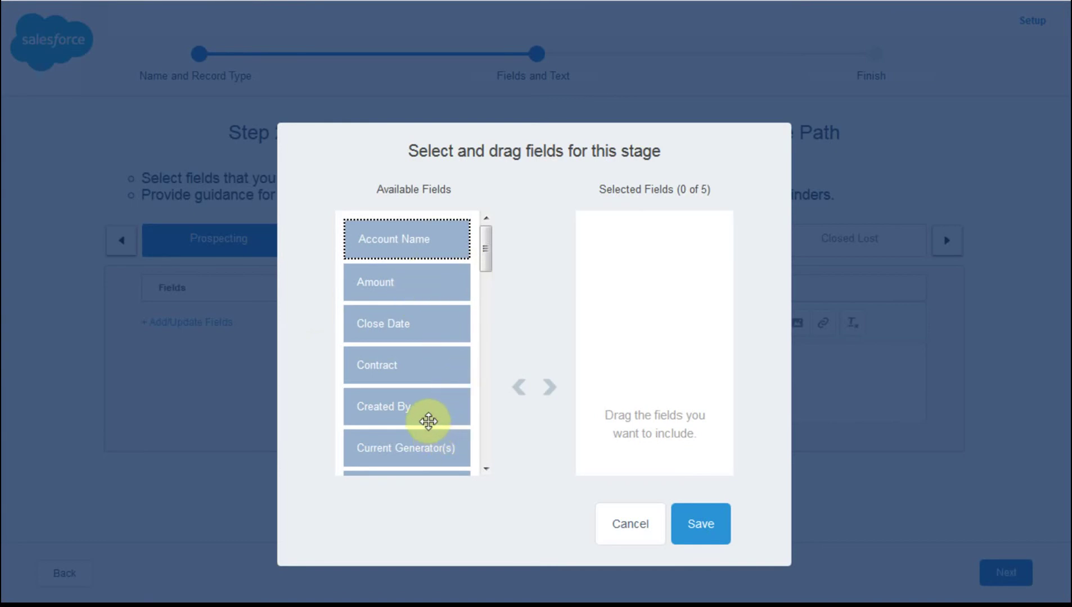
scroll(428, 421, "down", 2)
scroll(429, 421, "down", 4)
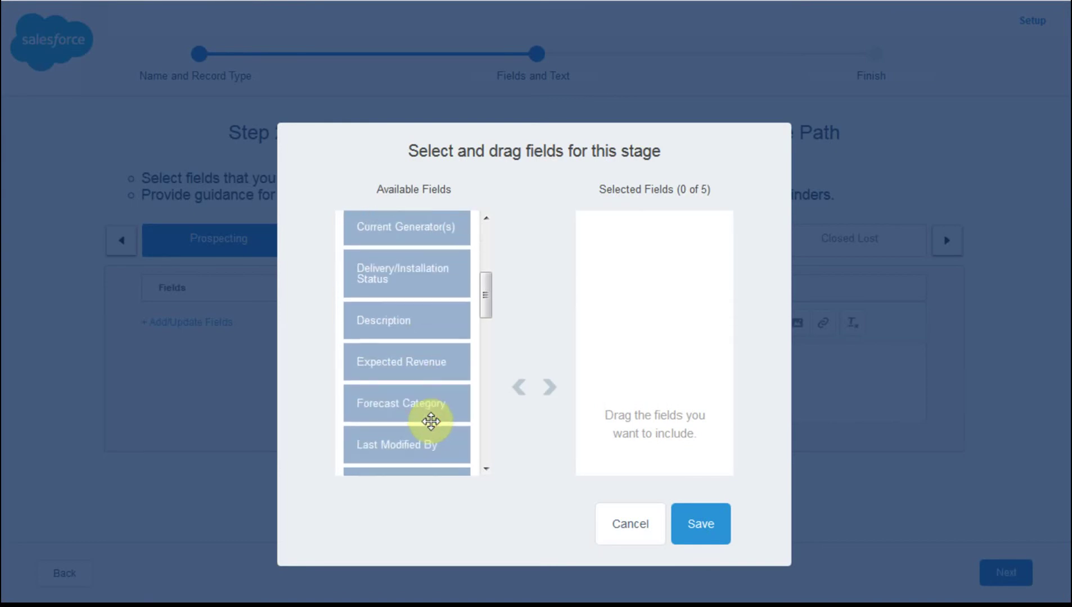
scroll(430, 422, "down", 2)
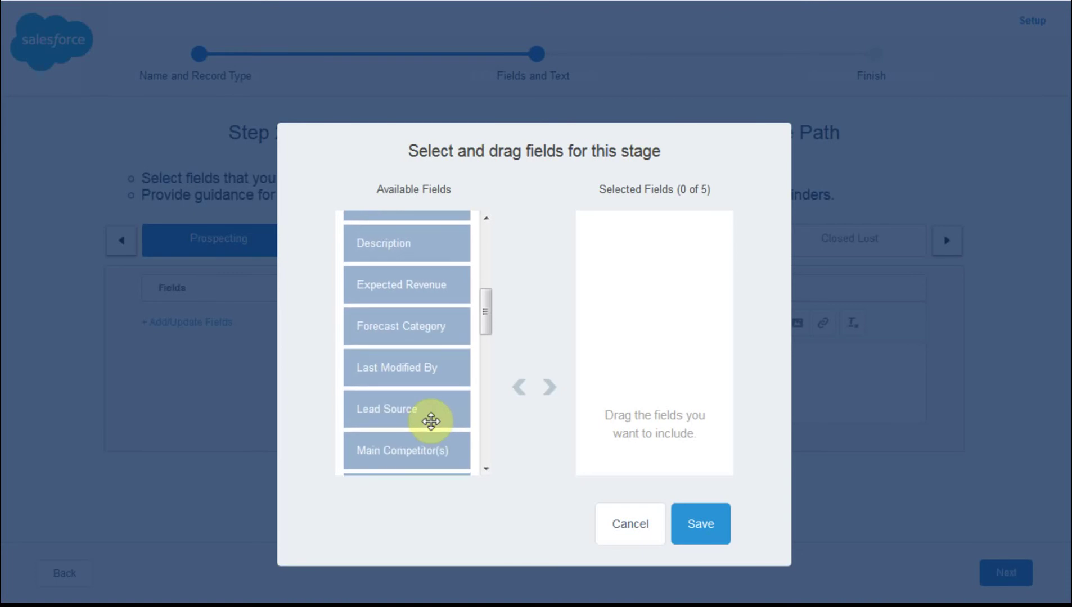
scroll(432, 438, "down", 4)
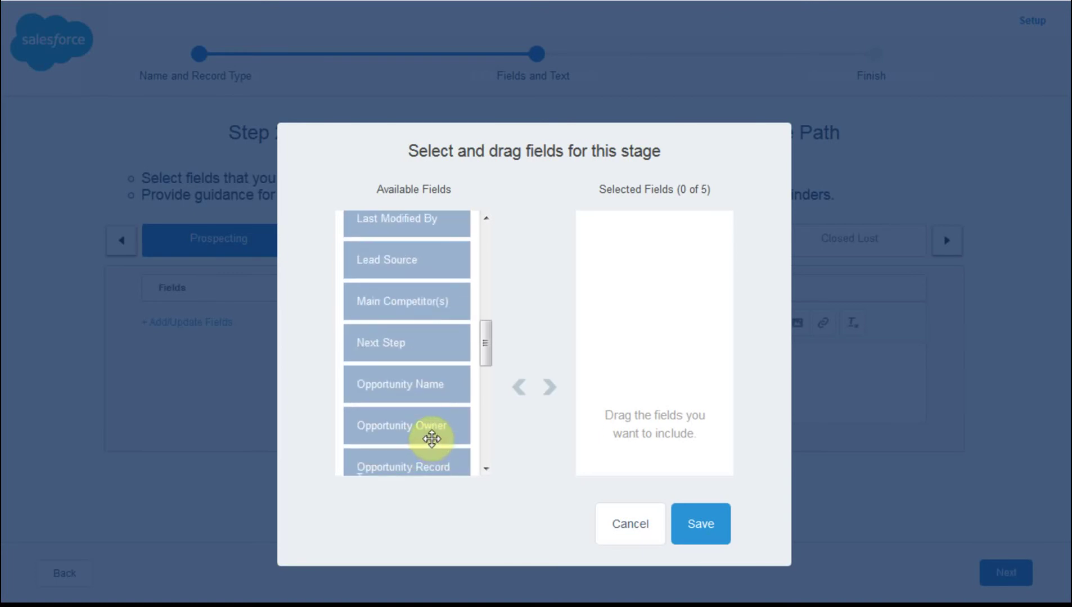
left_click(407, 340)
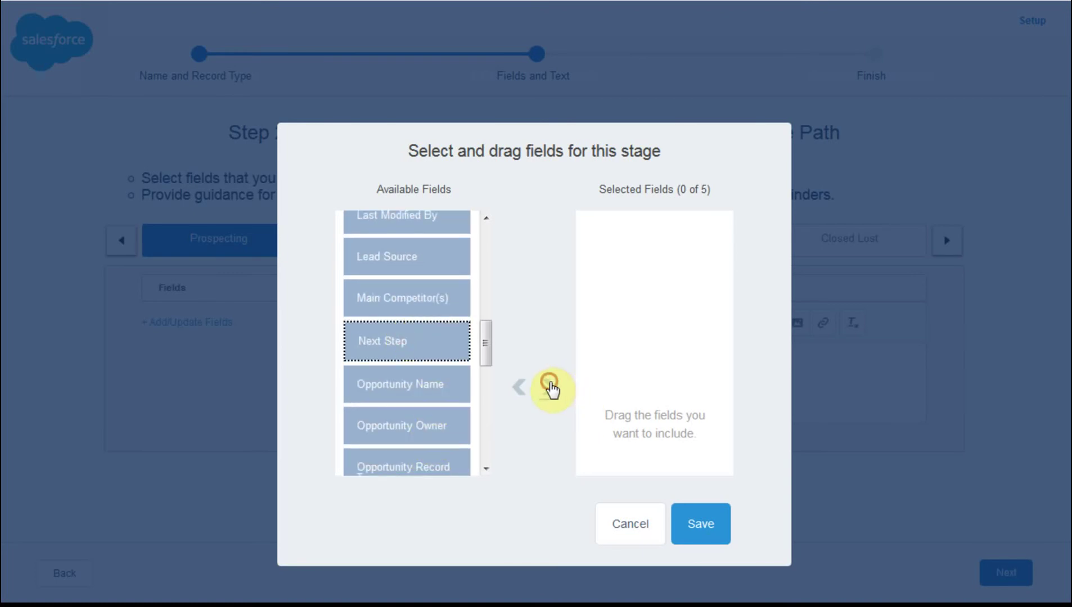
left_click(549, 386)
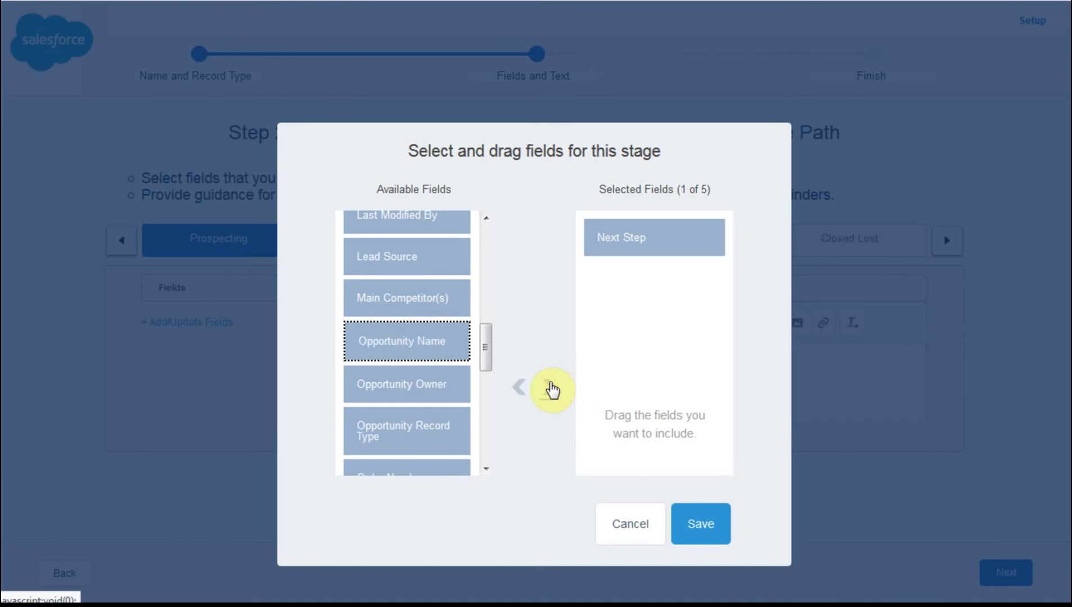
left_click(703, 529)
Step: Enter 'sample text' as Prospecting guidance and review the Qualification and Proposal/Price Quote stages
left_click(623, 365)
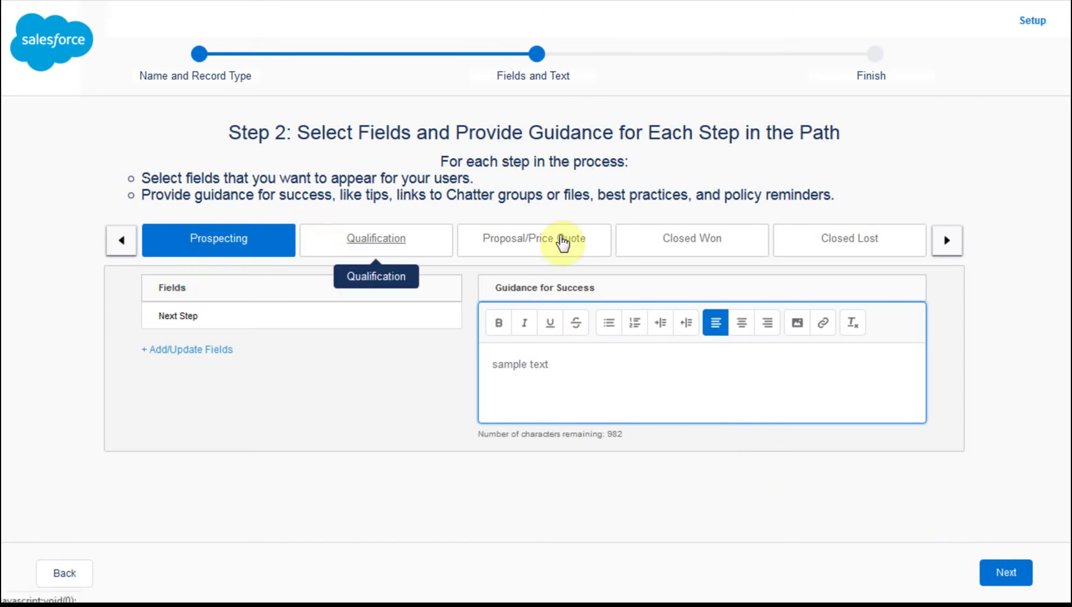
left_click(371, 238)
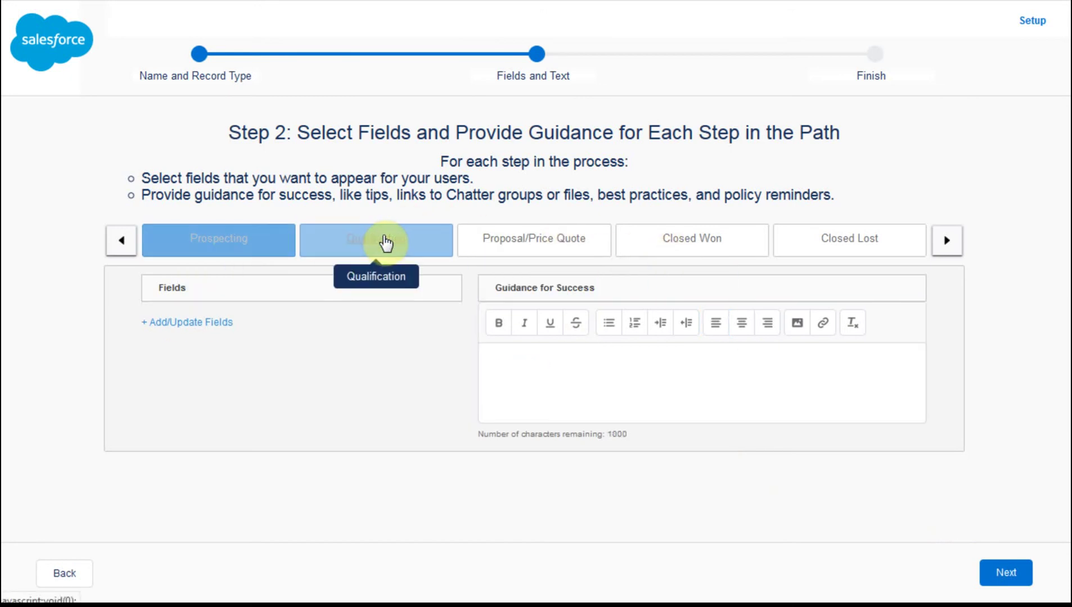
left_click(503, 240)
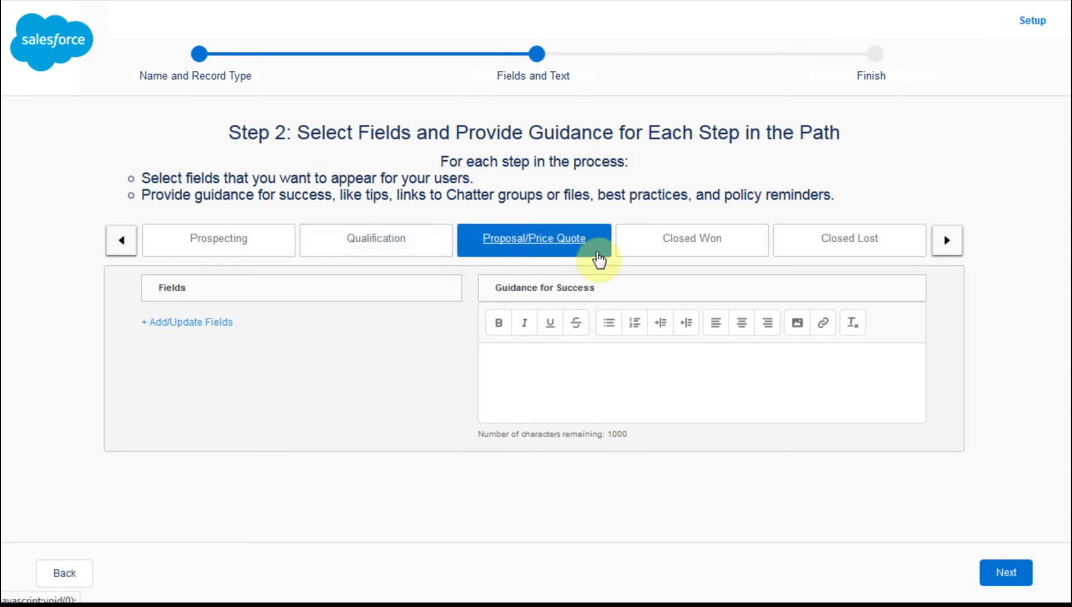
left_click(1008, 574)
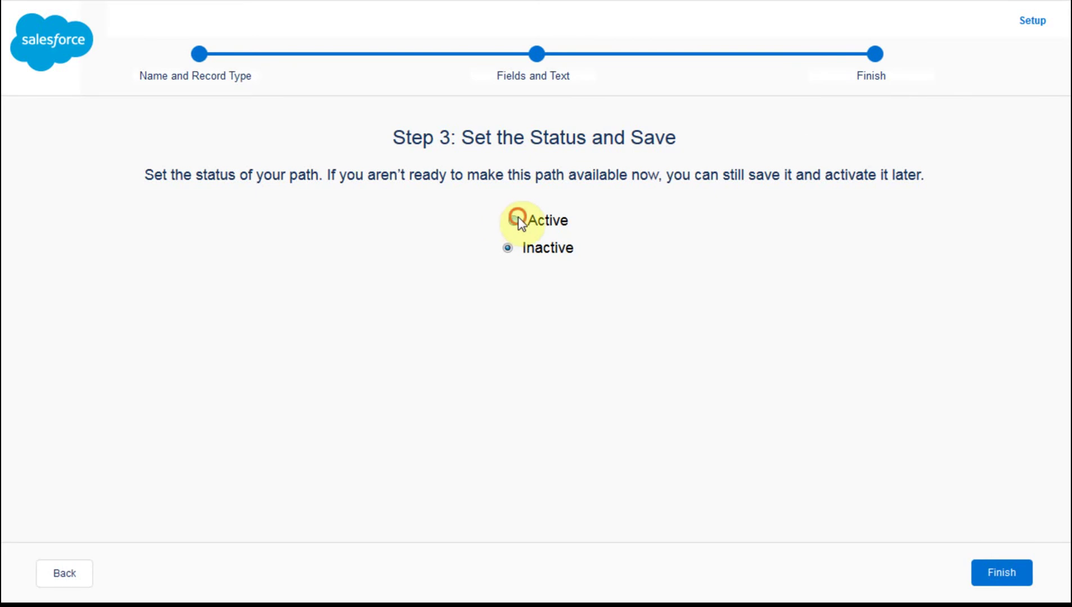
Step: Save the simple sales path as Active and review it in the Path Settings list
left_click(995, 573)
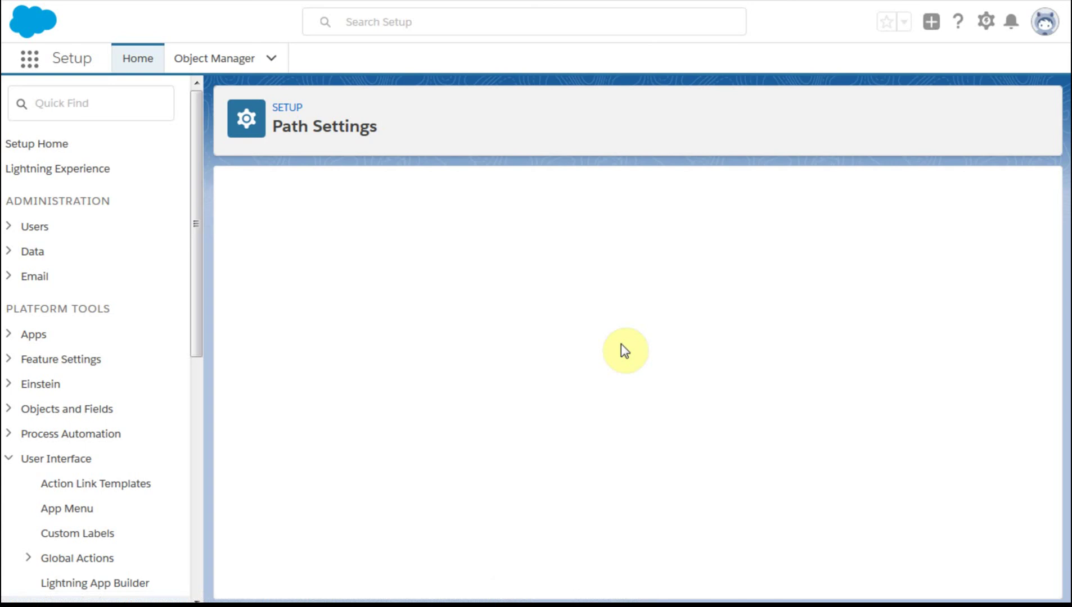
scroll(653, 387, "down", 2)
scroll(655, 388, "down", 1)
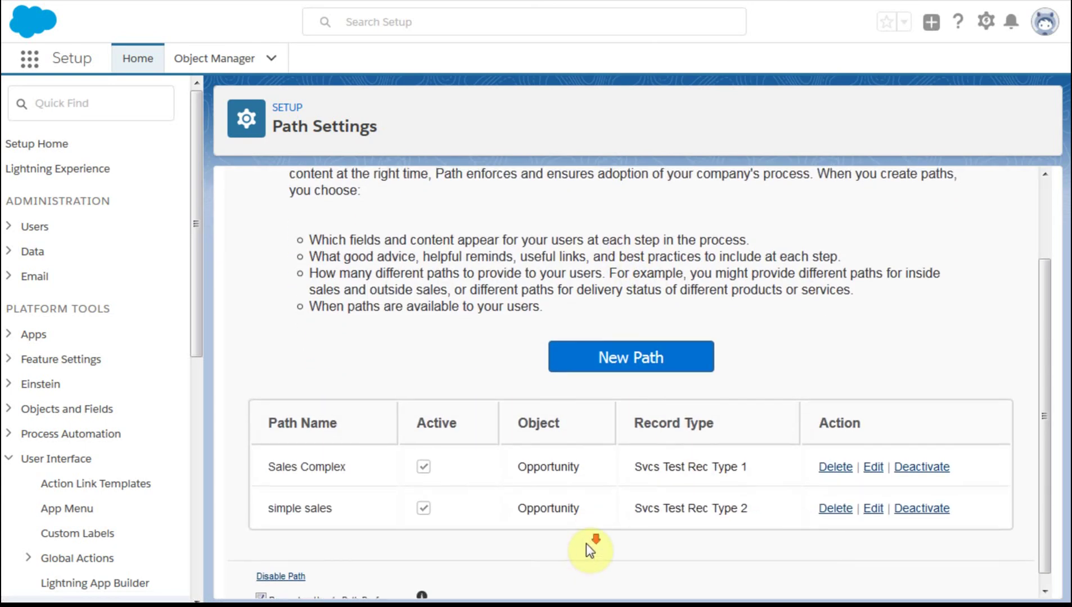
scroll(585, 544, "down", 1)
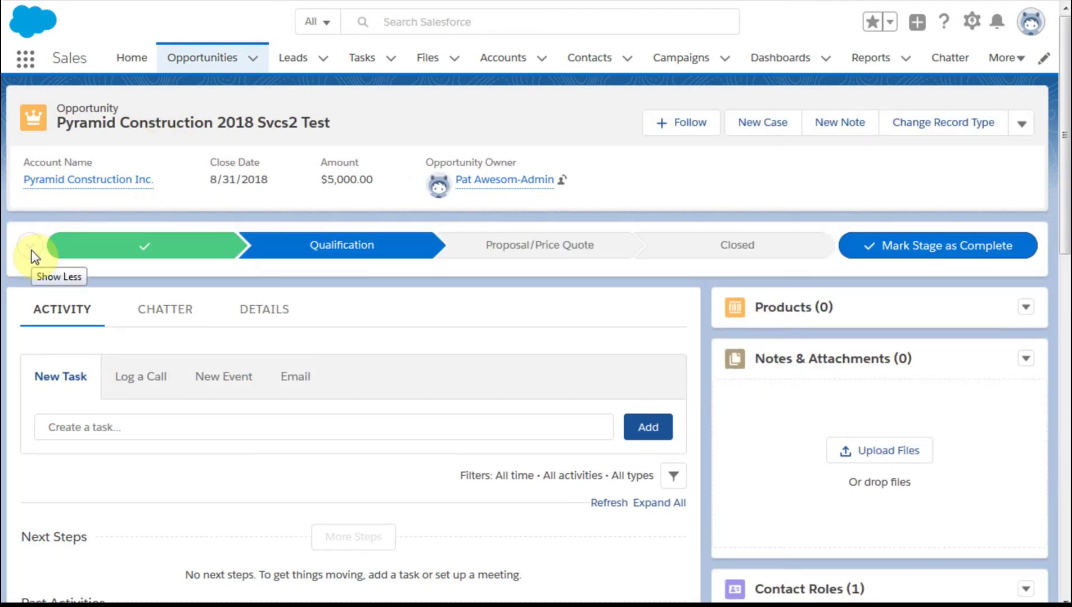
Step: Preview the Prospecting stage on the Svcs2 Test opportunity to show Next Step and 'sample text' guidance
left_click(76, 246)
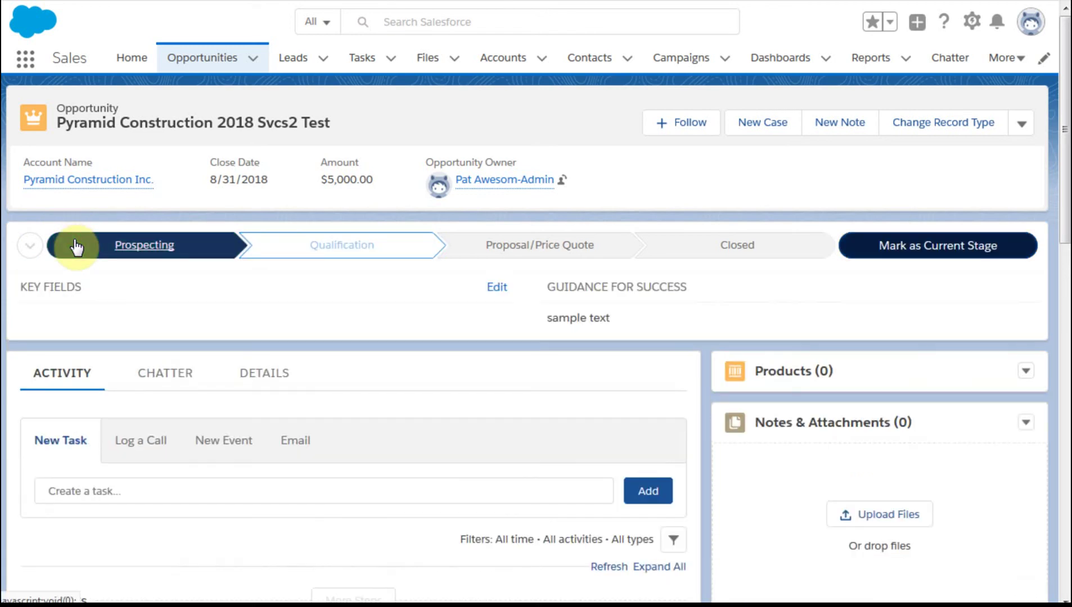